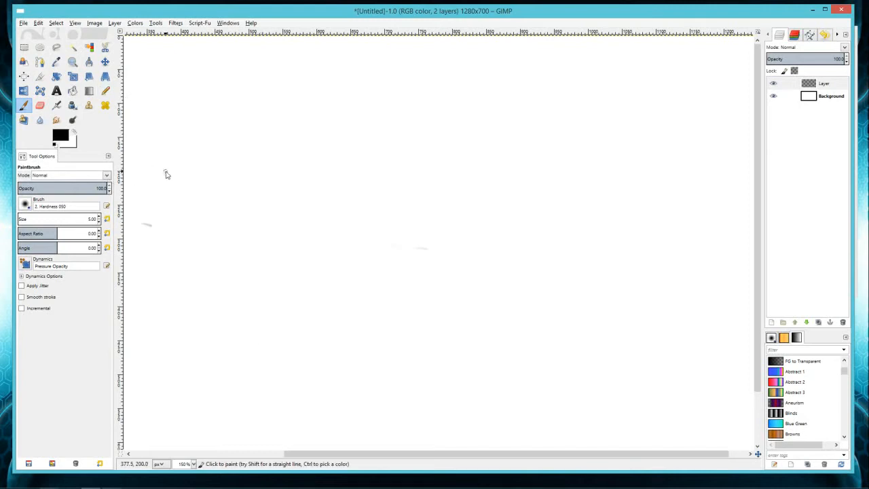
# - Sketch a long rectangular brick in two-point perspective, with a front face, a shorter right end and a light top face
pyautogui.moveTo(155, 207); pyautogui.dragTo(154, 216)
pyautogui.moveTo(313, 215); pyautogui.dragTo(310, 232)
pyautogui.moveTo(314, 190); pyautogui.dragTo(311, 244)
pyautogui.moveTo(310, 247)
pyautogui.mouseDown()
pyautogui.moveTo(539, 290)
pyautogui.moveTo(536, 278)
pyautogui.moveTo(530, 286)
pyautogui.moveTo(532, 213)
pyautogui.moveTo(624, 186)
pyautogui.moveTo(604, 264)
pyautogui.moveTo(537, 288)
pyautogui.mouseUp()
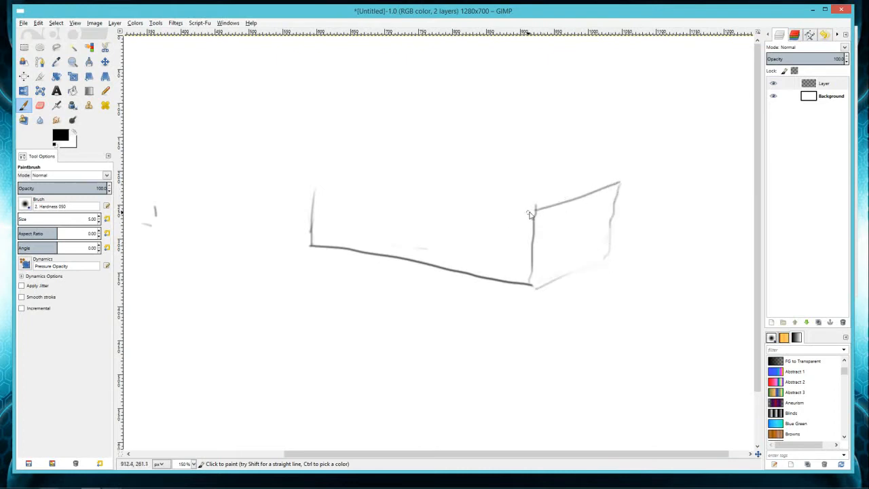
pyautogui.moveTo(522, 211)
pyautogui.mouseDown()
pyautogui.moveTo(329, 204)
pyautogui.moveTo(412, 197)
pyautogui.moveTo(536, 204)
pyautogui.mouseUp()
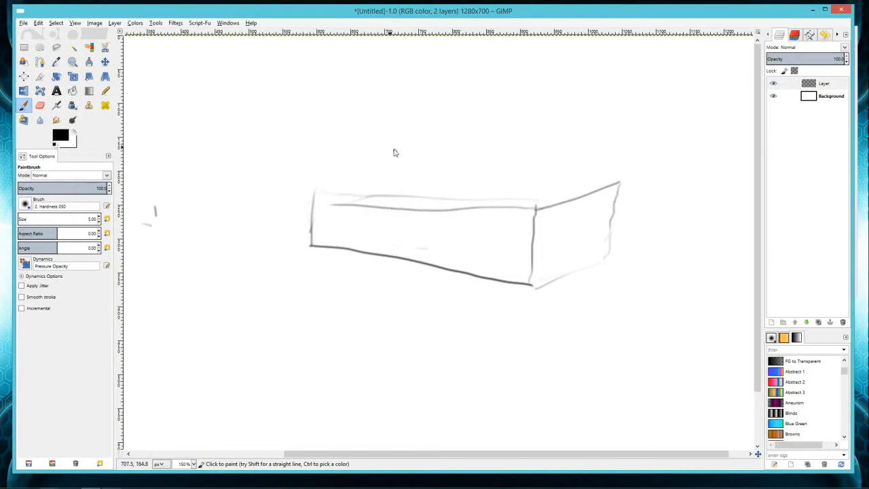
pyautogui.moveTo(324, 188)
pyautogui.mouseDown()
pyautogui.moveTo(408, 157)
pyautogui.moveTo(556, 167)
pyautogui.mouseUp()
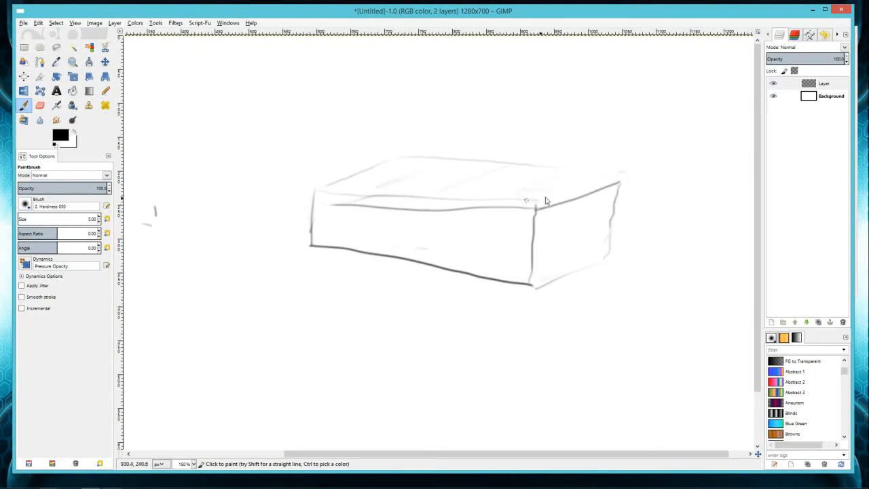
# - Draw eight flattened ellipses in two rows of four across the brick's top face as the stud tops
pyautogui.moveTo(550, 196)
pyautogui.mouseDown()
pyautogui.moveTo(518, 197)
pyautogui.moveTo(588, 175)
pyautogui.moveTo(570, 173)
pyautogui.moveTo(555, 180)
pyautogui.moveTo(599, 176)
pyautogui.moveTo(554, 178)
pyautogui.moveTo(582, 181)
pyautogui.moveTo(516, 197)
pyautogui.moveTo(553, 193)
pyautogui.moveTo(556, 185)
pyautogui.moveTo(520, 198)
pyautogui.mouseUp()
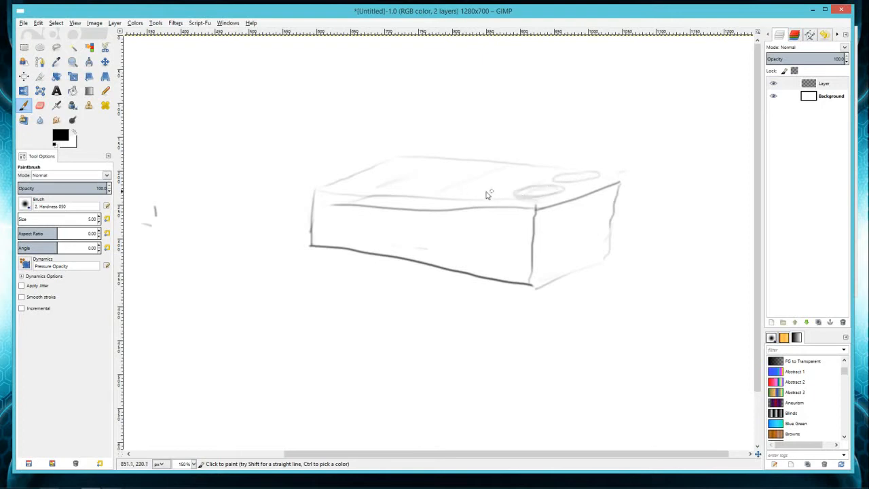
pyautogui.moveTo(485, 193)
pyautogui.mouseDown()
pyautogui.moveTo(463, 188)
pyautogui.moveTo(479, 194)
pyautogui.moveTo(532, 169)
pyautogui.moveTo(504, 170)
pyautogui.moveTo(523, 176)
pyautogui.moveTo(535, 167)
pyautogui.moveTo(460, 157)
pyautogui.moveTo(440, 165)
pyautogui.moveTo(486, 166)
pyautogui.mouseUp()
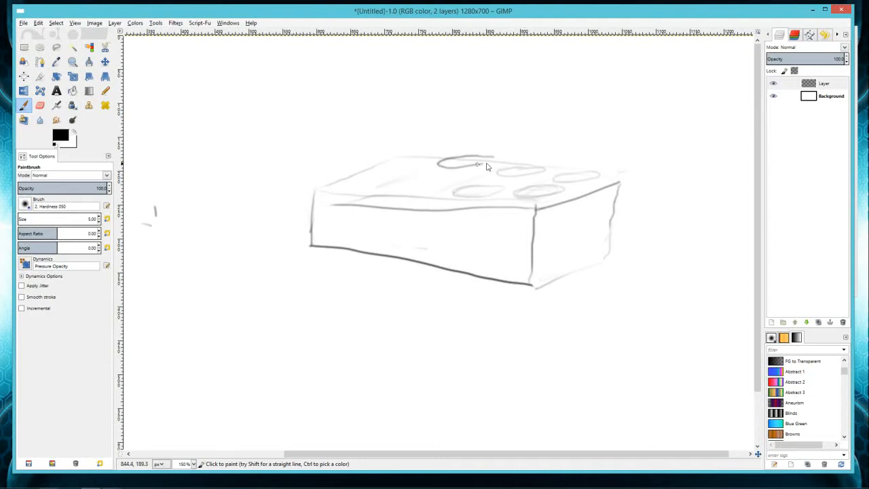
pyautogui.moveTo(417, 155); pyautogui.dragTo(442, 155)
pyautogui.moveTo(385, 171)
pyautogui.mouseDown()
pyautogui.moveTo(363, 183)
pyautogui.moveTo(423, 171)
pyautogui.moveTo(399, 185)
pyautogui.moveTo(445, 176)
pyautogui.mouseUp()
pyautogui.moveTo(495, 183)
pyautogui.mouseDown()
pyautogui.moveTo(461, 180)
pyautogui.moveTo(457, 189)
pyautogui.moveTo(494, 189)
pyautogui.moveTo(546, 164)
pyautogui.moveTo(498, 172)
pyautogui.moveTo(550, 165)
pyautogui.mouseUp()
pyautogui.moveTo(605, 174)
pyautogui.mouseDown()
pyautogui.moveTo(575, 169)
pyautogui.moveTo(583, 178)
pyautogui.moveTo(605, 172)
pyautogui.mouseUp()
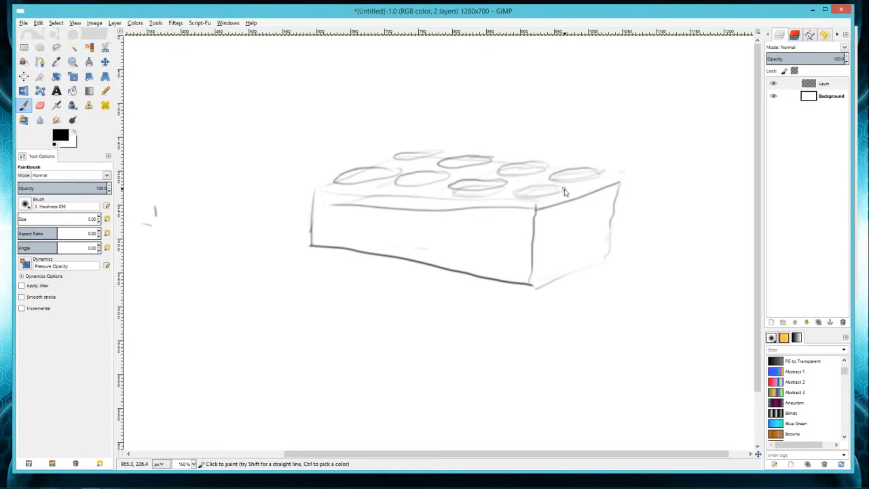
pyautogui.moveTo(523, 191)
pyautogui.mouseDown()
pyautogui.moveTo(540, 198)
pyautogui.moveTo(569, 188)
pyautogui.mouseUp()
# - Give the studs thickness by drawing short vertical sides and curved lower rims beneath the ellipses
pyautogui.moveTo(549, 182)
pyautogui.mouseDown()
pyautogui.moveTo(569, 199)
pyautogui.moveTo(500, 205)
pyautogui.moveTo(532, 206)
pyautogui.mouseUp()
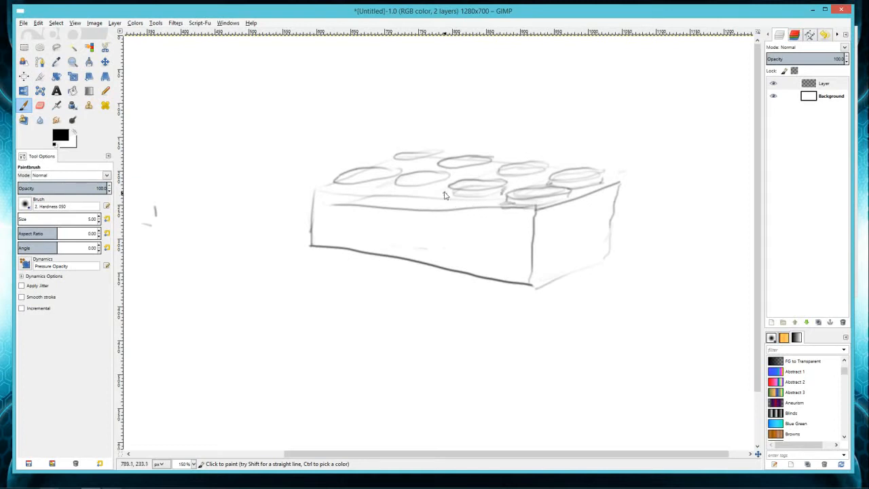
pyautogui.moveTo(448, 197); pyautogui.dragTo(506, 194)
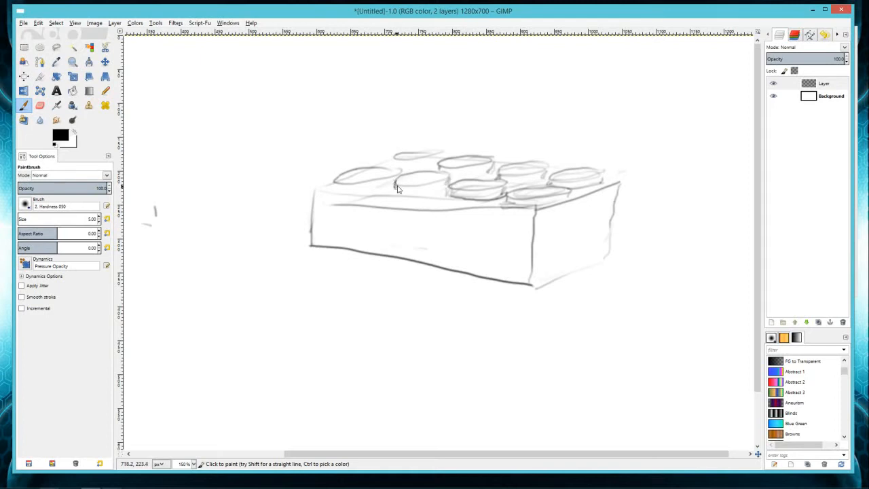
pyautogui.moveTo(399, 189)
pyautogui.mouseDown()
pyautogui.moveTo(448, 190)
pyautogui.moveTo(390, 194)
pyautogui.moveTo(429, 196)
pyautogui.mouseUp()
pyautogui.moveTo(434, 161)
pyautogui.mouseDown()
pyautogui.moveTo(399, 167)
pyautogui.moveTo(427, 168)
pyautogui.mouseUp()
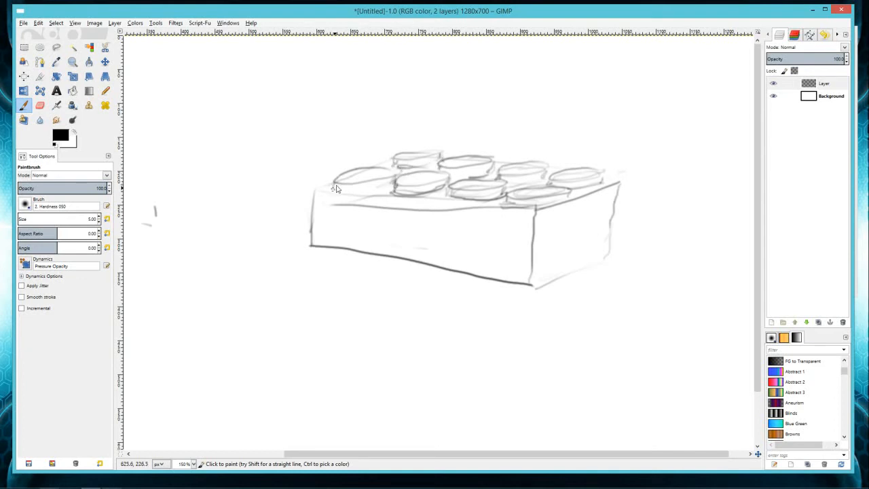
pyautogui.moveTo(334, 193); pyautogui.dragTo(394, 185)
# - Strengthen the brick's long top front edge, the left edge of its top face and its left vertical edge
pyautogui.moveTo(314, 195); pyautogui.dragTo(504, 207)
pyautogui.moveTo(315, 193); pyautogui.dragTo(336, 184)
pyautogui.moveTo(385, 169); pyautogui.dragTo(400, 164)
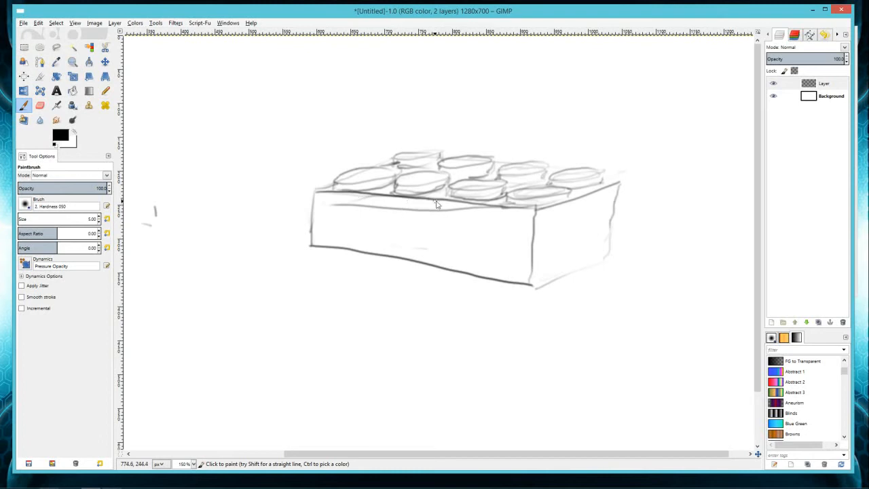
pyautogui.moveTo(447, 203)
pyautogui.mouseDown()
pyautogui.moveTo(315, 188)
pyautogui.moveTo(314, 211)
pyautogui.mouseUp()
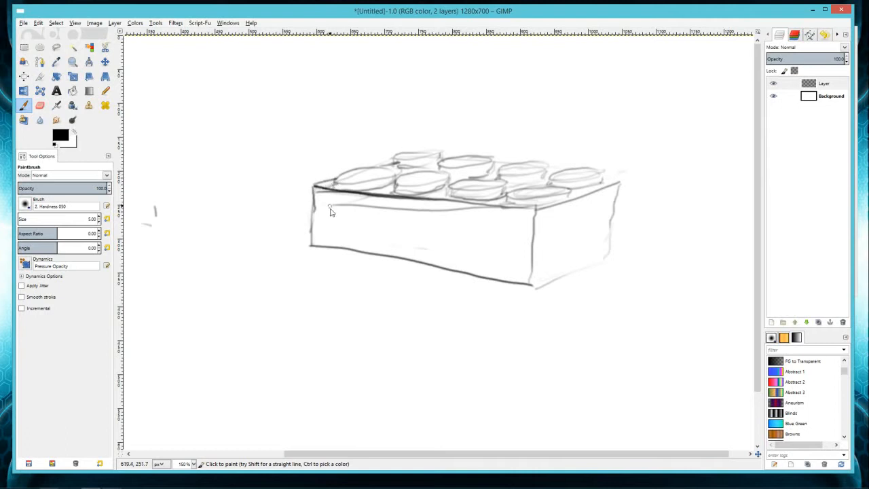
# - Reinforce the visible back edge, the right end's outline, the near vertical corner and the long bottom edge of the brick
pyautogui.moveTo(619, 182); pyautogui.dragTo(601, 177)
pyautogui.moveTo(545, 172); pyautogui.dragTo(520, 164)
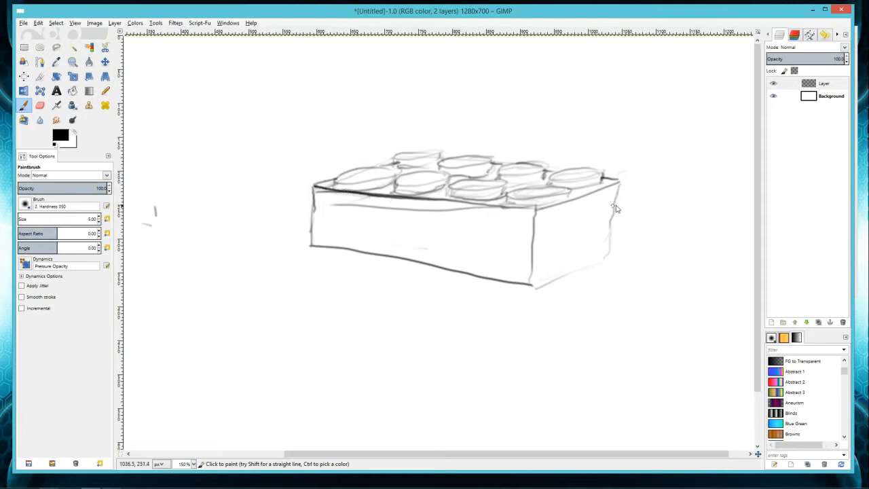
pyautogui.moveTo(620, 185)
pyautogui.mouseDown()
pyautogui.moveTo(610, 241)
pyautogui.moveTo(619, 181)
pyautogui.moveTo(608, 255)
pyautogui.mouseUp()
pyautogui.moveTo(536, 284)
pyautogui.mouseDown()
pyautogui.moveTo(610, 258)
pyautogui.moveTo(538, 281)
pyautogui.mouseUp()
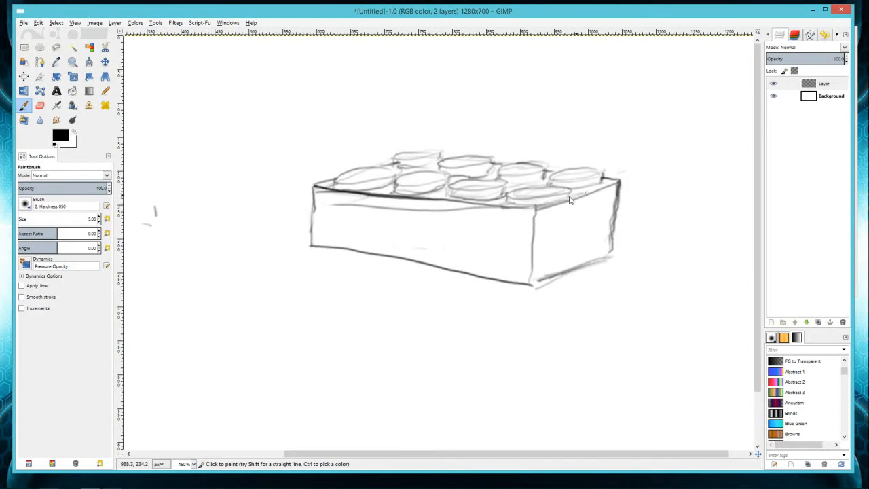
pyautogui.moveTo(533, 219)
pyautogui.mouseDown()
pyautogui.moveTo(536, 286)
pyautogui.moveTo(341, 265)
pyautogui.moveTo(334, 250)
pyautogui.moveTo(445, 247)
pyautogui.mouseUp()
pyautogui.moveTo(317, 251)
pyautogui.mouseDown()
pyautogui.moveTo(433, 262)
pyautogui.moveTo(466, 276)
pyautogui.moveTo(349, 255)
pyautogui.moveTo(421, 273)
pyautogui.mouseUp()
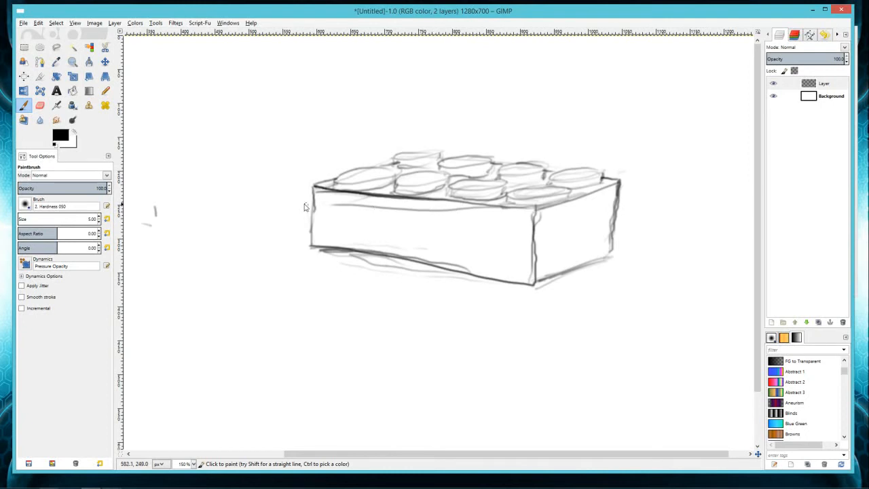
# - Outline a cast shadow extending from the brick's left side and along its front base, and fill it with hatching
pyautogui.moveTo(311, 193)
pyautogui.mouseDown()
pyautogui.moveTo(287, 200)
pyautogui.moveTo(293, 196)
pyautogui.moveTo(221, 242)
pyautogui.mouseUp()
pyautogui.moveTo(533, 289); pyautogui.dragTo(480, 297)
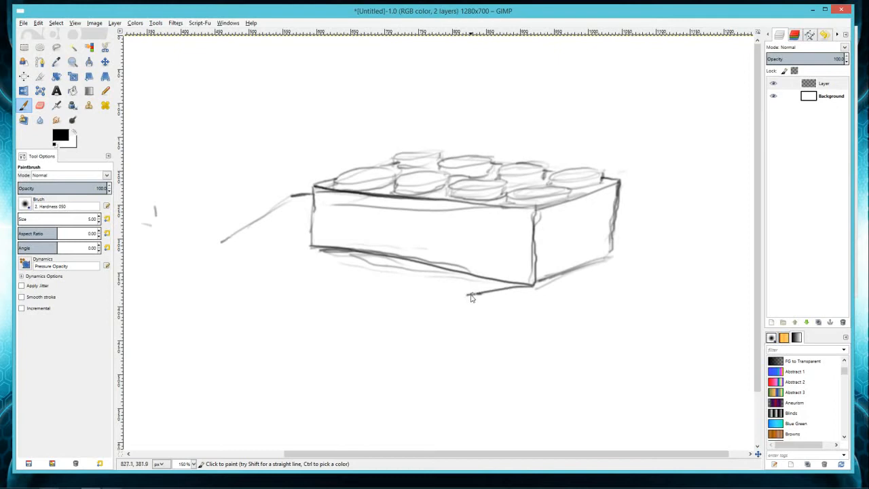
pyautogui.moveTo(459, 299)
pyautogui.mouseDown()
pyautogui.moveTo(251, 258)
pyautogui.moveTo(223, 244)
pyautogui.moveTo(253, 261)
pyautogui.moveTo(224, 245)
pyautogui.moveTo(364, 277)
pyautogui.mouseUp()
pyautogui.moveTo(305, 266)
pyautogui.mouseDown()
pyautogui.moveTo(469, 298)
pyautogui.moveTo(450, 301)
pyautogui.moveTo(516, 290)
pyautogui.moveTo(425, 285)
pyautogui.moveTo(459, 280)
pyautogui.moveTo(404, 282)
pyautogui.moveTo(429, 270)
pyautogui.moveTo(353, 274)
pyautogui.moveTo(370, 262)
pyautogui.moveTo(276, 253)
pyautogui.moveTo(289, 260)
pyautogui.moveTo(310, 256)
pyautogui.moveTo(299, 245)
pyautogui.moveTo(311, 237)
pyautogui.moveTo(267, 251)
pyautogui.moveTo(316, 230)
pyautogui.moveTo(241, 251)
pyautogui.moveTo(267, 236)
pyautogui.moveTo(242, 240)
pyautogui.moveTo(313, 222)
pyautogui.moveTo(278, 215)
pyautogui.moveTo(322, 205)
pyautogui.moveTo(287, 203)
pyautogui.moveTo(315, 202)
pyautogui.moveTo(261, 219)
pyautogui.moveTo(314, 212)
pyautogui.mouseUp()
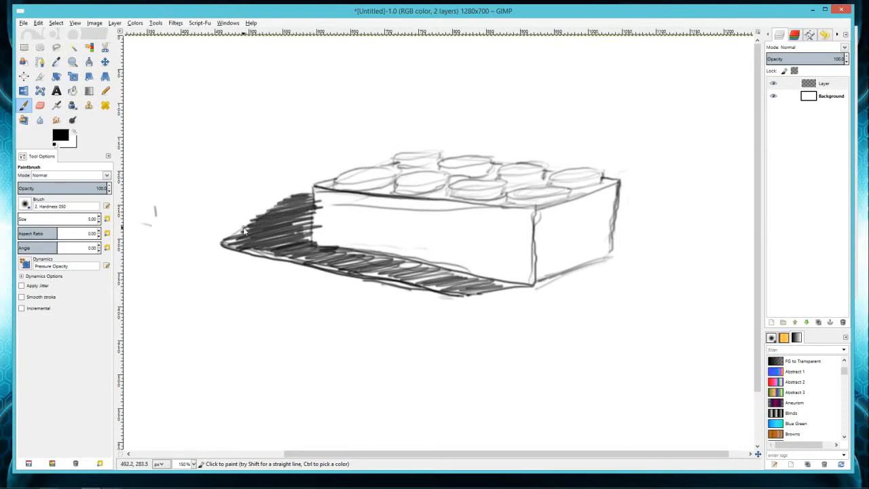
# - Darken the cast shadow with denser hatching and cover the brick's long front face with vertical hatch strokes
pyautogui.moveTo(266, 229)
pyautogui.mouseDown()
pyautogui.moveTo(324, 216)
pyautogui.moveTo(287, 226)
pyautogui.moveTo(307, 225)
pyautogui.mouseUp()
pyautogui.moveTo(305, 234)
pyautogui.mouseDown()
pyautogui.moveTo(236, 252)
pyautogui.moveTo(244, 246)
pyautogui.moveTo(224, 245)
pyautogui.moveTo(277, 242)
pyautogui.moveTo(262, 252)
pyautogui.moveTo(293, 247)
pyautogui.moveTo(270, 254)
pyautogui.moveTo(338, 258)
pyautogui.moveTo(322, 267)
pyautogui.moveTo(364, 265)
pyautogui.moveTo(372, 276)
pyautogui.moveTo(422, 273)
pyautogui.moveTo(411, 279)
pyautogui.moveTo(428, 282)
pyautogui.moveTo(462, 281)
pyautogui.moveTo(492, 265)
pyautogui.mouseUp()
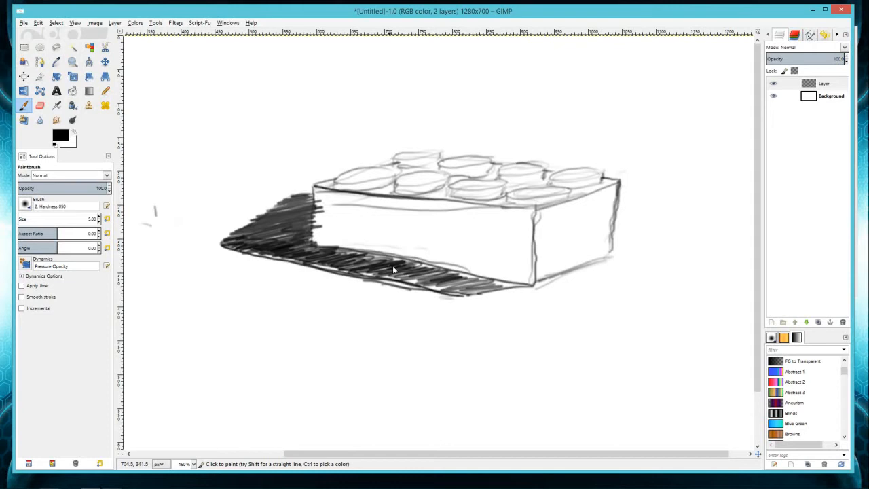
pyautogui.moveTo(388, 261)
pyautogui.mouseDown()
pyautogui.moveTo(356, 255)
pyautogui.moveTo(326, 262)
pyautogui.moveTo(324, 270)
pyautogui.moveTo(462, 279)
pyautogui.moveTo(437, 286)
pyautogui.moveTo(481, 280)
pyautogui.moveTo(472, 288)
pyautogui.moveTo(485, 290)
pyautogui.moveTo(524, 286)
pyautogui.moveTo(431, 289)
pyautogui.moveTo(454, 282)
pyautogui.moveTo(438, 290)
pyautogui.moveTo(455, 273)
pyautogui.mouseUp()
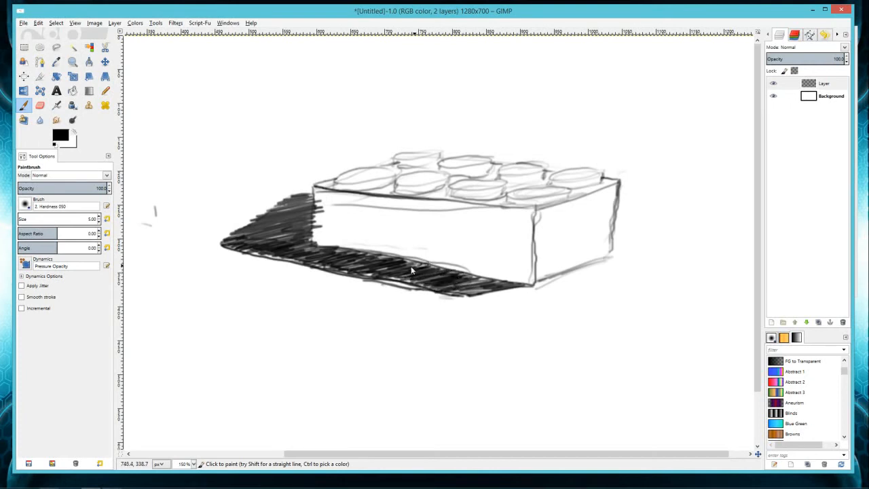
pyautogui.moveTo(404, 284)
pyautogui.mouseDown()
pyautogui.moveTo(414, 282)
pyautogui.moveTo(357, 275)
pyautogui.moveTo(401, 287)
pyautogui.moveTo(393, 288)
pyautogui.mouseUp()
pyautogui.moveTo(316, 185)
pyautogui.mouseDown()
pyautogui.moveTo(314, 222)
pyautogui.moveTo(318, 192)
pyautogui.moveTo(325, 232)
pyautogui.moveTo(314, 228)
pyautogui.moveTo(328, 214)
pyautogui.moveTo(323, 203)
pyautogui.moveTo(343, 199)
pyautogui.moveTo(341, 243)
pyautogui.moveTo(369, 240)
pyautogui.moveTo(404, 209)
pyautogui.moveTo(427, 214)
pyautogui.moveTo(424, 232)
pyautogui.moveTo(434, 201)
pyautogui.moveTo(438, 255)
pyautogui.moveTo(448, 251)
pyautogui.moveTo(456, 223)
pyautogui.moveTo(466, 239)
pyautogui.moveTo(473, 206)
pyautogui.moveTo(502, 222)
pyautogui.moveTo(509, 210)
pyautogui.moveTo(526, 220)
pyautogui.moveTo(520, 226)
pyautogui.moveTo(531, 214)
pyautogui.moveTo(527, 262)
pyautogui.moveTo(514, 265)
pyautogui.moveTo(464, 261)
pyautogui.moveTo(455, 206)
pyautogui.moveTo(412, 250)
pyautogui.moveTo(418, 232)
pyautogui.moveTo(408, 203)
pyautogui.moveTo(385, 237)
pyautogui.moveTo(403, 245)
pyautogui.moveTo(405, 213)
pyautogui.moveTo(412, 242)
pyautogui.moveTo(408, 207)
pyautogui.moveTo(387, 240)
pyautogui.moveTo(381, 197)
pyautogui.moveTo(358, 243)
pyautogui.moveTo(337, 197)
pyautogui.moveTo(323, 204)
pyautogui.moveTo(318, 227)
pyautogui.moveTo(333, 199)
pyautogui.moveTo(355, 234)
pyautogui.mouseUp()
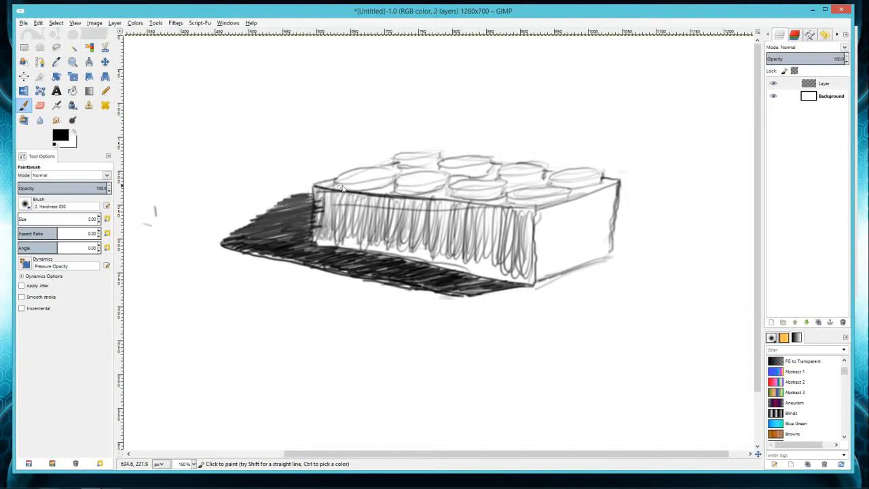
# - Shade the sides of the two leftmost studs in the back row and the three leftmost studs in the front row
pyautogui.moveTo(338, 190); pyautogui.dragTo(391, 184)
pyautogui.moveTo(338, 184); pyautogui.dragTo(374, 191)
pyautogui.moveTo(396, 163); pyautogui.dragTo(429, 164)
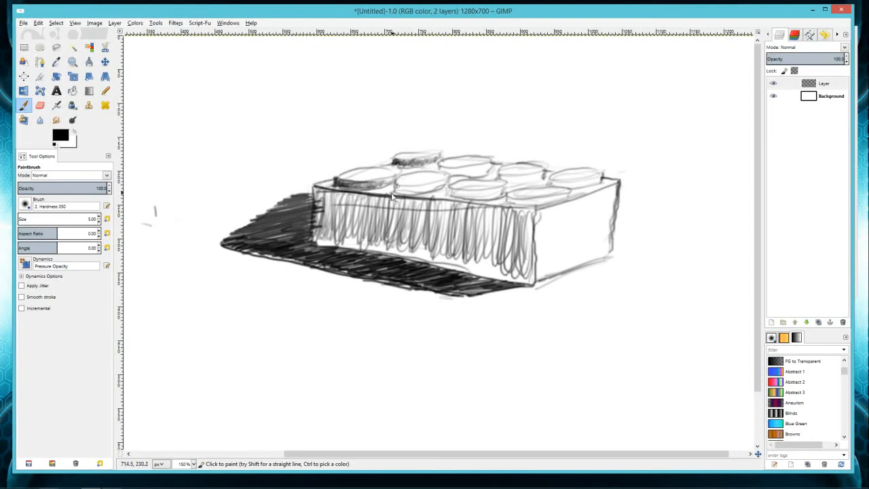
pyautogui.moveTo(399, 193)
pyautogui.mouseDown()
pyautogui.moveTo(430, 187)
pyautogui.moveTo(440, 185)
pyautogui.mouseUp()
pyautogui.moveTo(439, 168)
pyautogui.mouseDown()
pyautogui.moveTo(483, 174)
pyautogui.moveTo(474, 177)
pyautogui.moveTo(486, 168)
pyautogui.moveTo(468, 169)
pyautogui.moveTo(492, 167)
pyautogui.moveTo(459, 177)
pyautogui.mouseUp()
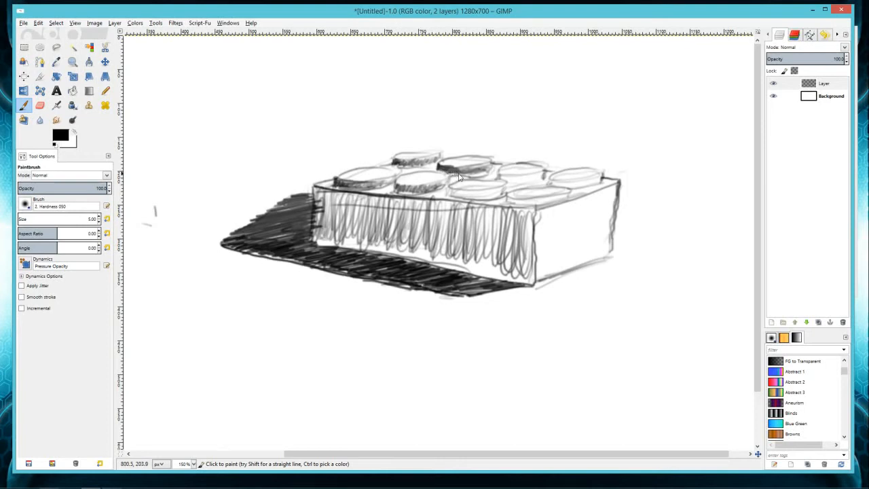
pyautogui.moveTo(401, 168); pyautogui.dragTo(421, 167)
pyautogui.moveTo(457, 196); pyautogui.dragTo(488, 196)
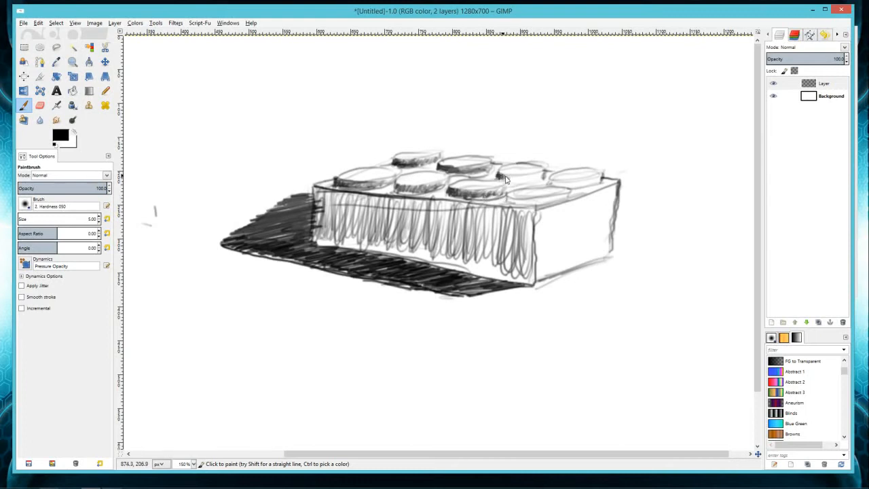
# - Shade the sides of the remaining right-hand studs, extend the back-left stud's rim outward and darken the front-row rims
pyautogui.moveTo(520, 181); pyautogui.dragTo(543, 182)
pyautogui.moveTo(511, 197)
pyautogui.mouseDown()
pyautogui.moveTo(547, 199)
pyautogui.moveTo(510, 205)
pyautogui.moveTo(549, 202)
pyautogui.mouseUp()
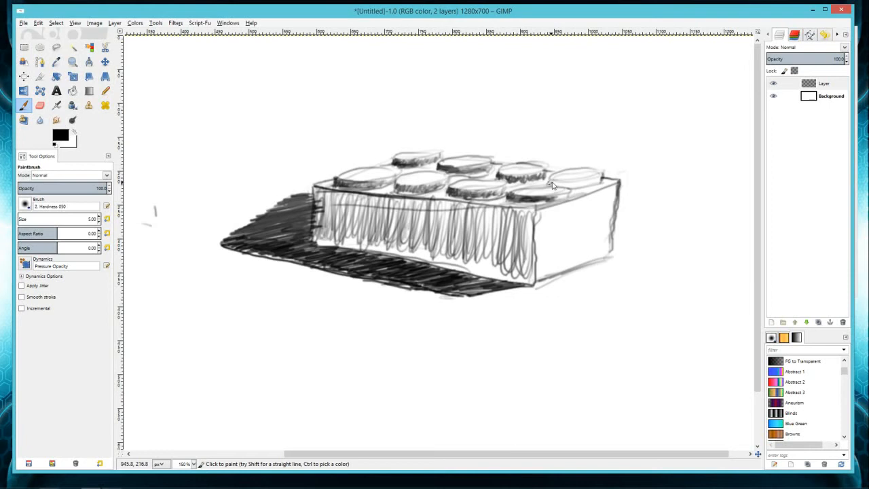
pyautogui.moveTo(551, 184)
pyautogui.mouseDown()
pyautogui.moveTo(599, 179)
pyautogui.moveTo(567, 185)
pyautogui.moveTo(498, 173)
pyautogui.moveTo(536, 182)
pyautogui.mouseUp()
pyautogui.moveTo(477, 170); pyautogui.dragTo(439, 172)
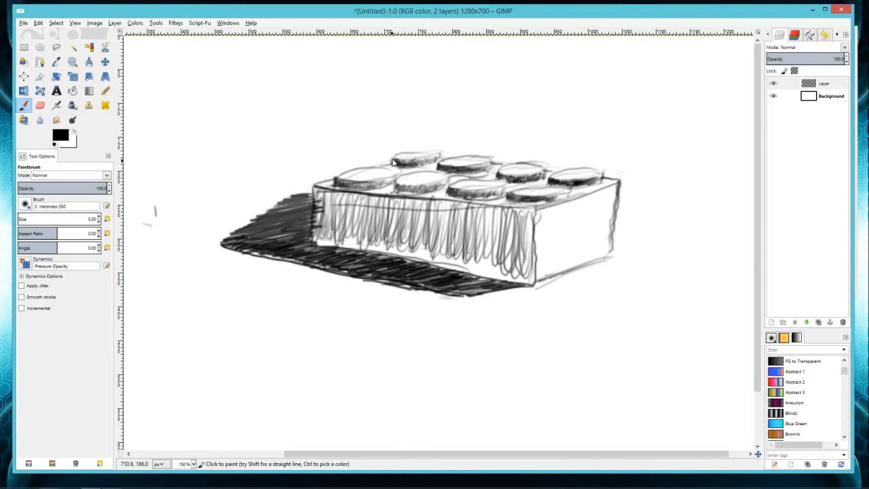
pyautogui.moveTo(390, 163); pyautogui.dragTo(399, 166)
pyautogui.moveTo(388, 161); pyautogui.dragTo(421, 155)
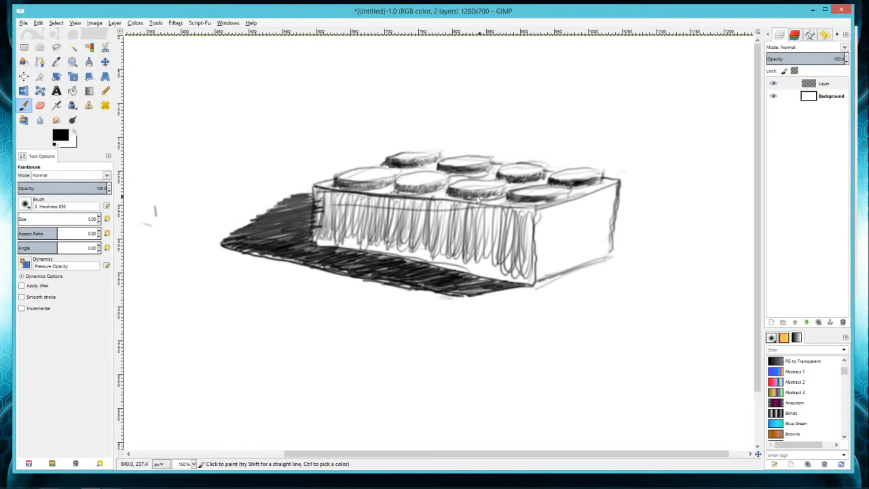
pyautogui.moveTo(453, 189); pyautogui.dragTo(549, 201)
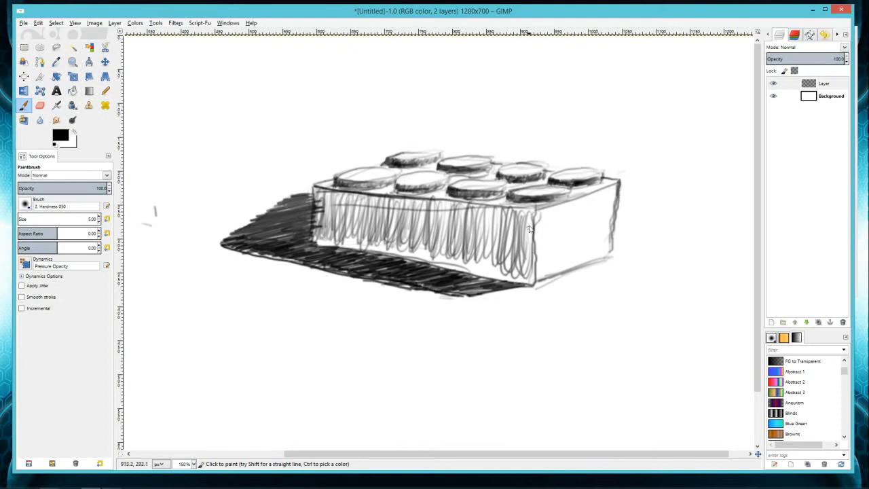
# - Darken the brick's near vertical corner, top front, bottom and left edges, and deepen the shadow beside its left end
pyautogui.moveTo(534, 216); pyautogui.dragTo(534, 284)
pyautogui.moveTo(549, 283); pyautogui.dragTo(610, 256)
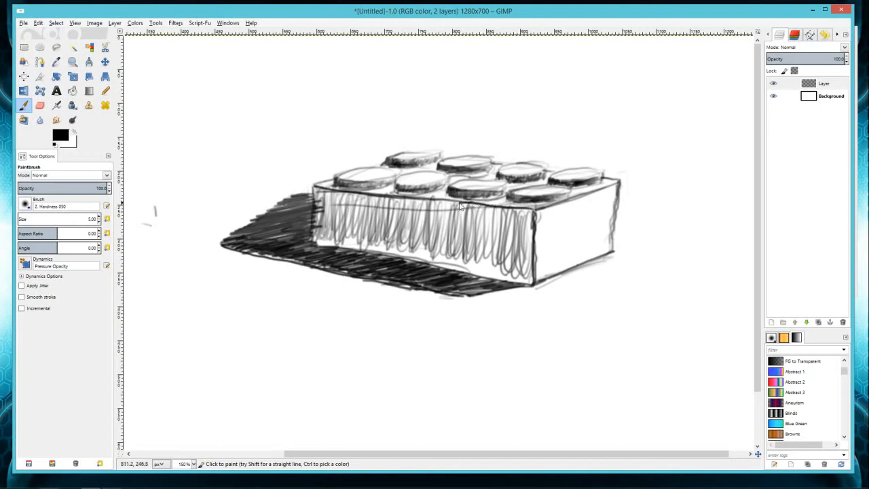
pyautogui.moveTo(396, 199); pyautogui.dragTo(316, 189)
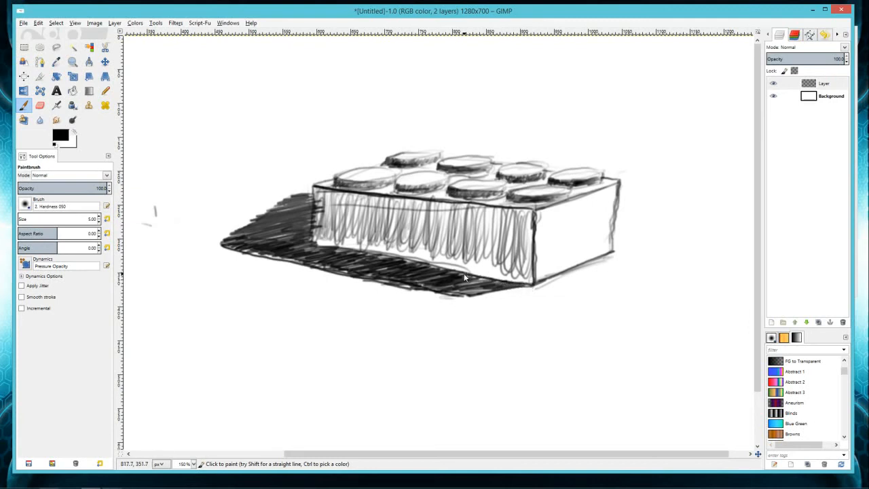
pyautogui.moveTo(470, 272); pyautogui.dragTo(533, 287)
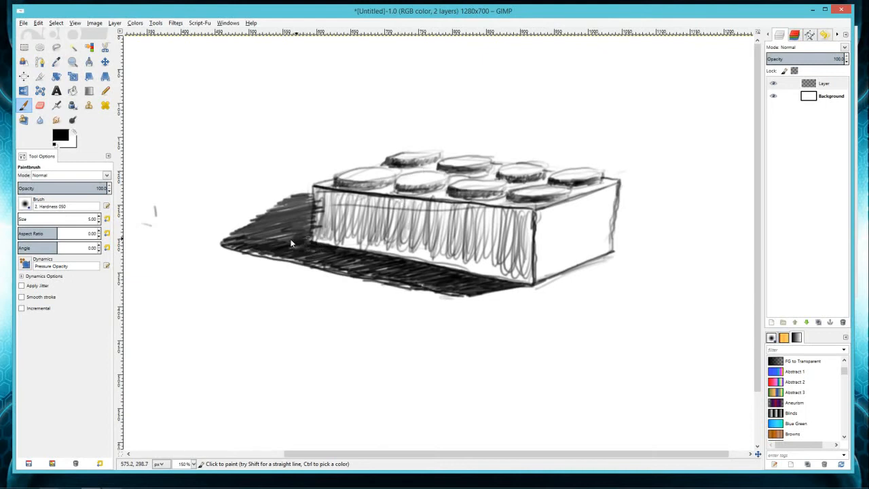
pyautogui.moveTo(280, 239)
pyautogui.mouseDown()
pyautogui.moveTo(289, 237)
pyautogui.moveTo(270, 235)
pyautogui.moveTo(314, 215)
pyautogui.mouseUp()
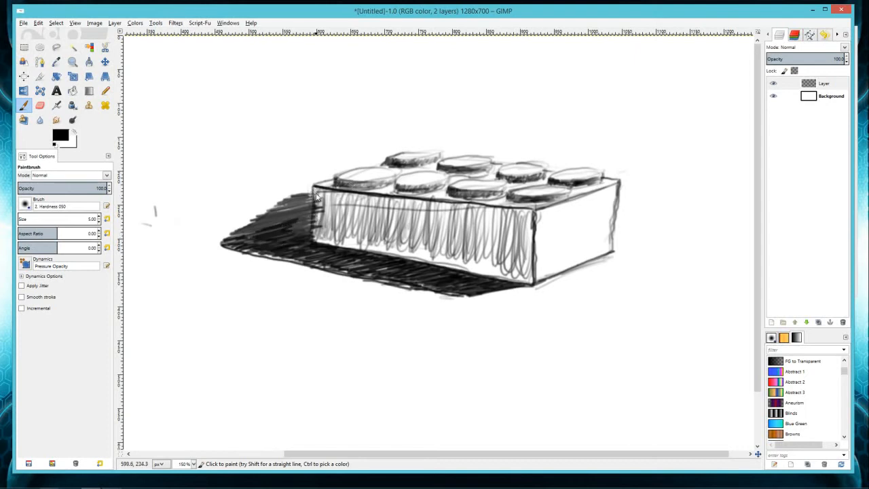
pyautogui.moveTo(314, 208)
pyautogui.mouseDown()
pyautogui.moveTo(310, 194)
pyautogui.moveTo(313, 243)
pyautogui.mouseUp()
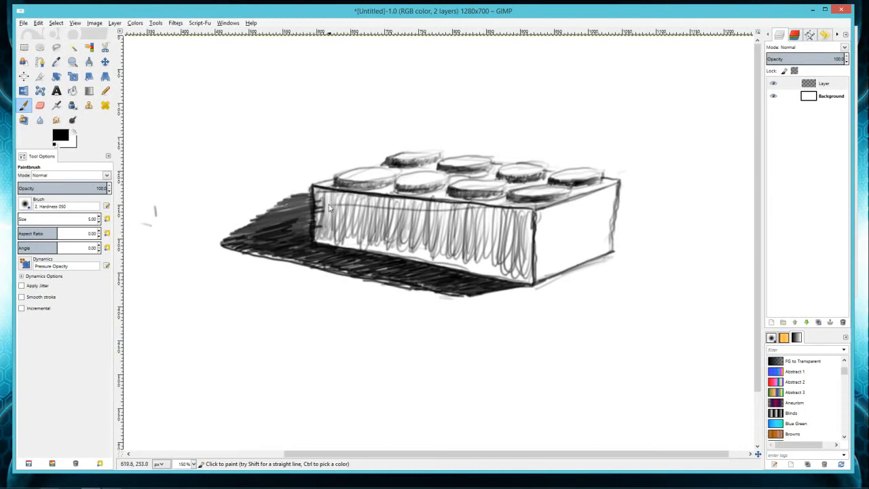
# - Deepen the front face's vertical hatching, especially toward its base and near corner, and shade the right end with light strokes
pyautogui.moveTo(317, 195)
pyautogui.mouseDown()
pyautogui.moveTo(326, 238)
pyautogui.moveTo(319, 241)
pyautogui.moveTo(317, 231)
pyautogui.moveTo(334, 246)
pyautogui.moveTo(328, 235)
pyautogui.moveTo(338, 243)
pyautogui.moveTo(336, 235)
pyautogui.moveTo(341, 249)
pyautogui.moveTo(351, 221)
pyautogui.moveTo(359, 250)
pyautogui.moveTo(366, 239)
pyautogui.moveTo(367, 251)
pyautogui.moveTo(376, 240)
pyautogui.moveTo(381, 254)
pyautogui.moveTo(390, 243)
pyautogui.moveTo(383, 254)
pyautogui.moveTo(385, 241)
pyautogui.moveTo(393, 244)
pyautogui.moveTo(394, 259)
pyautogui.moveTo(412, 240)
pyautogui.moveTo(415, 261)
pyautogui.moveTo(423, 239)
pyautogui.moveTo(440, 259)
pyautogui.moveTo(428, 256)
pyautogui.moveTo(433, 262)
pyautogui.moveTo(446, 268)
pyautogui.moveTo(445, 253)
pyautogui.moveTo(460, 266)
pyautogui.moveTo(467, 259)
pyautogui.moveTo(465, 273)
pyautogui.moveTo(471, 265)
pyautogui.moveTo(477, 274)
pyautogui.moveTo(486, 252)
pyautogui.moveTo(472, 257)
pyautogui.moveTo(484, 272)
pyautogui.moveTo(493, 250)
pyautogui.moveTo(488, 270)
pyautogui.moveTo(474, 273)
pyautogui.moveTo(495, 259)
pyautogui.moveTo(496, 272)
pyautogui.moveTo(510, 237)
pyautogui.moveTo(511, 275)
pyautogui.moveTo(525, 261)
pyautogui.moveTo(498, 278)
pyautogui.moveTo(529, 268)
pyautogui.moveTo(517, 279)
pyautogui.moveTo(523, 264)
pyautogui.moveTo(530, 270)
pyautogui.moveTo(523, 219)
pyautogui.mouseUp()
pyautogui.moveTo(495, 251)
pyautogui.mouseDown()
pyautogui.moveTo(485, 231)
pyautogui.moveTo(466, 250)
pyautogui.mouseUp()
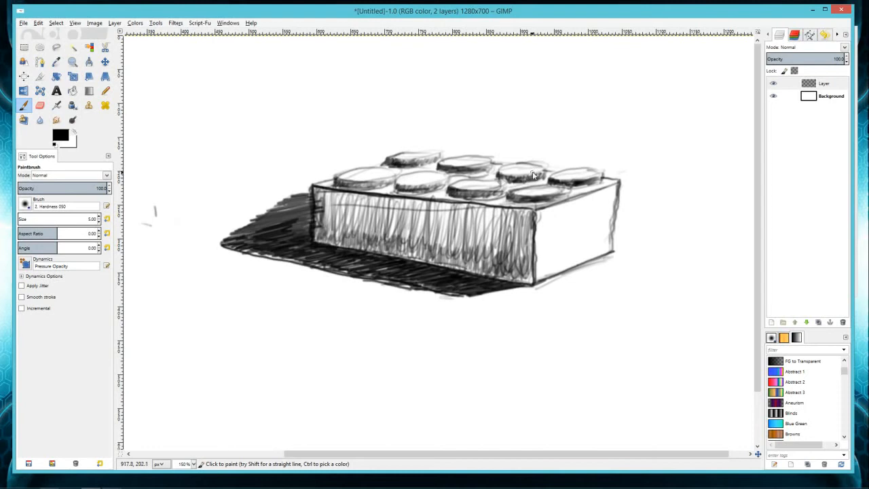
pyautogui.rightClick(548, 217)
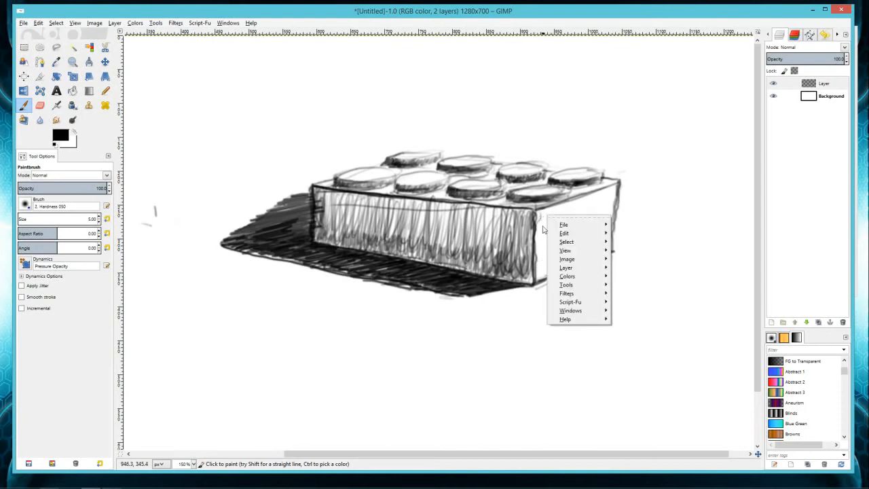
pyautogui.click(542, 228)
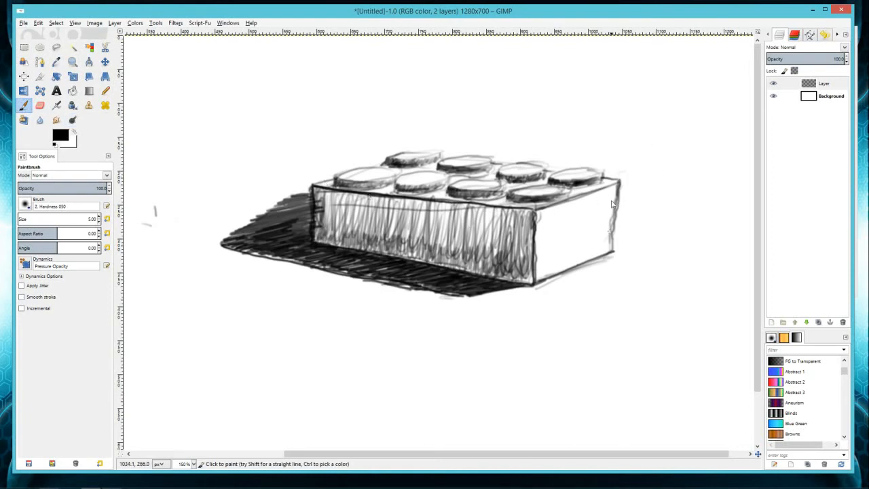
pyautogui.moveTo(612, 204)
pyautogui.mouseDown()
pyautogui.moveTo(595, 253)
pyautogui.moveTo(583, 213)
pyautogui.moveTo(585, 257)
pyautogui.moveTo(594, 197)
pyautogui.moveTo(574, 233)
pyautogui.moveTo(584, 203)
pyautogui.moveTo(579, 244)
pyautogui.moveTo(568, 245)
pyautogui.moveTo(566, 269)
pyautogui.moveTo(549, 251)
pyautogui.moveTo(548, 277)
pyautogui.moveTo(561, 192)
pyautogui.mouseUp()
pyautogui.moveTo(499, 223)
pyautogui.mouseDown()
pyautogui.moveTo(492, 253)
pyautogui.moveTo(514, 216)
pyautogui.moveTo(496, 227)
pyautogui.moveTo(489, 218)
pyautogui.moveTo(494, 252)
pyautogui.moveTo(513, 209)
pyautogui.moveTo(510, 258)
pyautogui.moveTo(522, 259)
pyautogui.moveTo(516, 210)
pyautogui.moveTo(530, 219)
pyautogui.moveTo(524, 248)
pyautogui.moveTo(534, 281)
pyautogui.moveTo(479, 261)
pyautogui.moveTo(480, 276)
pyautogui.moveTo(471, 221)
pyautogui.moveTo(486, 216)
pyautogui.moveTo(481, 235)
pyautogui.moveTo(483, 224)
pyautogui.moveTo(467, 219)
pyautogui.moveTo(466, 237)
pyautogui.moveTo(461, 210)
pyautogui.moveTo(457, 265)
pyautogui.mouseUp()
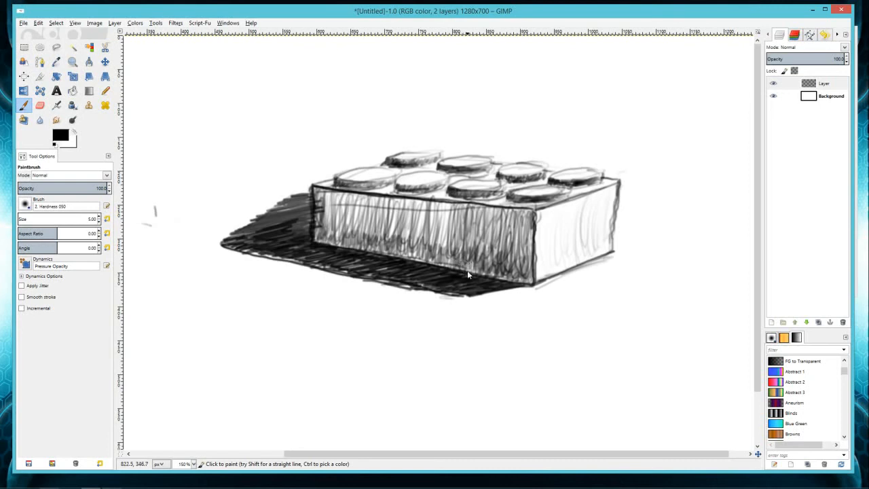
# - Fill the pale gaps across the brick's front face with dense vertical hatching, building an even mid-grey tone out to its left end
pyautogui.moveTo(443, 243)
pyautogui.mouseDown()
pyautogui.moveTo(447, 224)
pyautogui.moveTo(452, 264)
pyautogui.moveTo(442, 238)
pyautogui.moveTo(445, 246)
pyautogui.mouseUp()
pyautogui.moveTo(436, 202); pyautogui.dragTo(433, 247)
pyautogui.moveTo(413, 203)
pyautogui.mouseDown()
pyautogui.moveTo(419, 244)
pyautogui.moveTo(416, 216)
pyautogui.moveTo(419, 240)
pyautogui.moveTo(427, 203)
pyautogui.moveTo(412, 207)
pyautogui.moveTo(408, 220)
pyautogui.moveTo(404, 200)
pyautogui.moveTo(407, 215)
pyautogui.moveTo(408, 205)
pyautogui.moveTo(396, 219)
pyautogui.moveTo(399, 206)
pyautogui.moveTo(393, 213)
pyautogui.moveTo(383, 196)
pyautogui.moveTo(377, 223)
pyautogui.moveTo(372, 193)
pyautogui.moveTo(367, 227)
pyautogui.moveTo(361, 200)
pyautogui.moveTo(357, 220)
pyautogui.moveTo(358, 203)
pyautogui.moveTo(361, 212)
pyautogui.moveTo(343, 206)
pyautogui.moveTo(336, 219)
pyautogui.moveTo(319, 193)
pyautogui.moveTo(339, 243)
pyautogui.moveTo(343, 221)
pyautogui.moveTo(342, 242)
pyautogui.moveTo(361, 216)
pyautogui.moveTo(380, 221)
pyautogui.moveTo(385, 248)
pyautogui.moveTo(392, 224)
pyautogui.moveTo(434, 260)
pyautogui.moveTo(381, 257)
pyautogui.mouseUp()
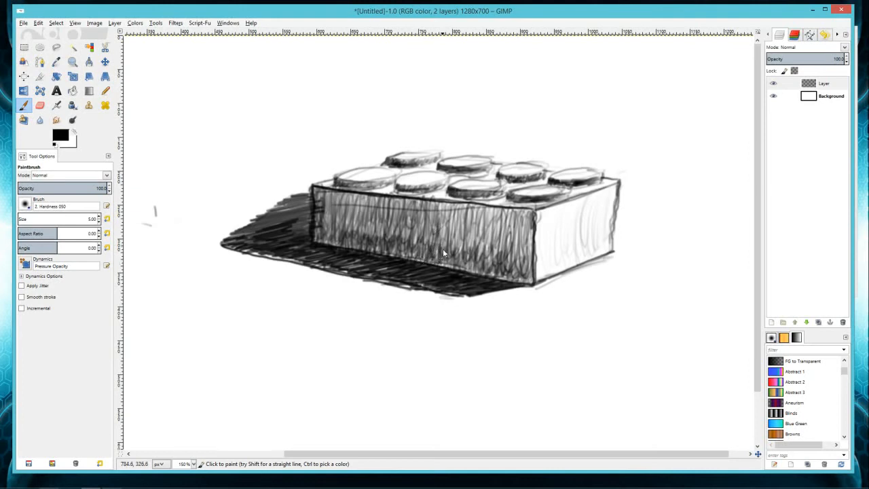
pyautogui.moveTo(447, 271)
pyautogui.mouseDown()
pyautogui.moveTo(483, 229)
pyautogui.moveTo(493, 273)
pyautogui.moveTo(501, 233)
pyautogui.moveTo(506, 268)
pyautogui.moveTo(502, 279)
pyautogui.moveTo(492, 276)
pyautogui.moveTo(495, 265)
pyautogui.moveTo(514, 273)
pyautogui.moveTo(510, 238)
pyautogui.moveTo(521, 233)
pyautogui.moveTo(529, 276)
pyautogui.moveTo(531, 221)
pyautogui.moveTo(515, 209)
pyautogui.moveTo(504, 237)
pyautogui.moveTo(493, 207)
pyautogui.moveTo(485, 240)
pyautogui.moveTo(472, 206)
pyautogui.moveTo(468, 236)
pyautogui.moveTo(466, 204)
pyautogui.moveTo(448, 216)
pyautogui.mouseUp()
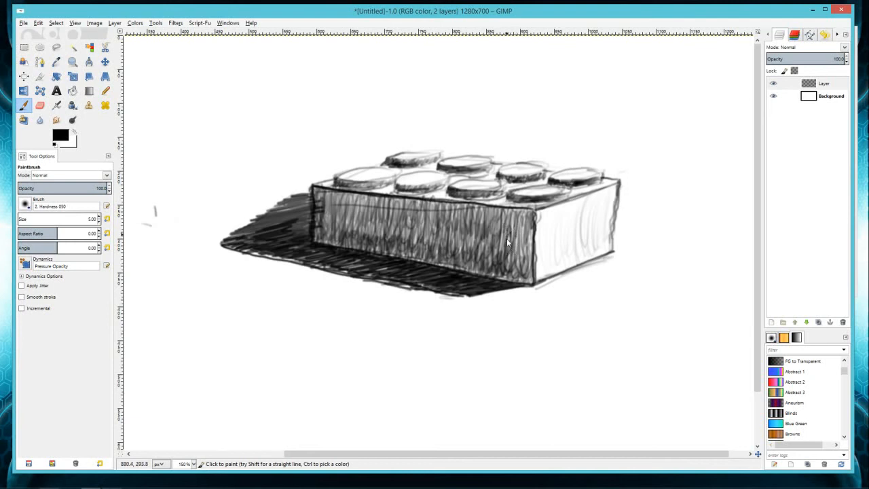
pyautogui.moveTo(521, 261)
pyautogui.mouseDown()
pyautogui.moveTo(525, 224)
pyautogui.moveTo(534, 271)
pyautogui.moveTo(529, 264)
pyautogui.mouseUp()
pyautogui.moveTo(436, 225); pyautogui.dragTo(452, 208)
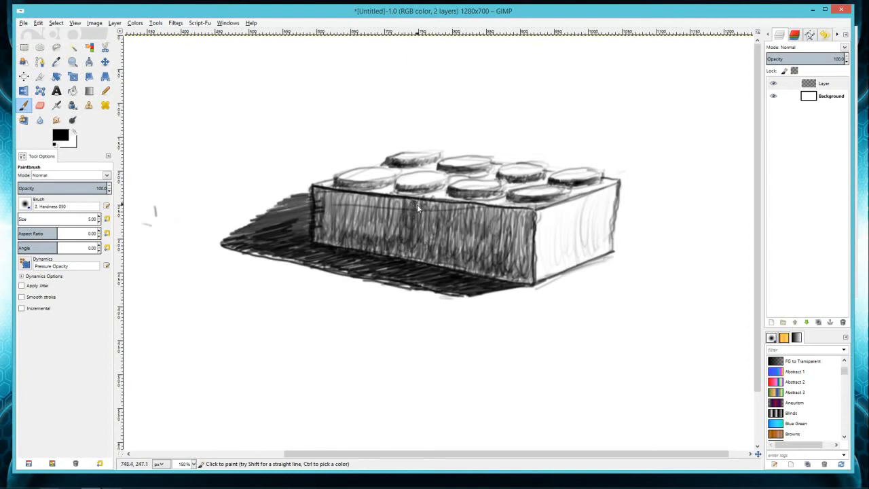
pyautogui.moveTo(399, 207)
pyautogui.mouseDown()
pyautogui.moveTo(391, 237)
pyautogui.moveTo(373, 204)
pyautogui.moveTo(365, 241)
pyautogui.mouseUp()
pyautogui.moveTo(361, 202); pyautogui.dragTo(362, 237)
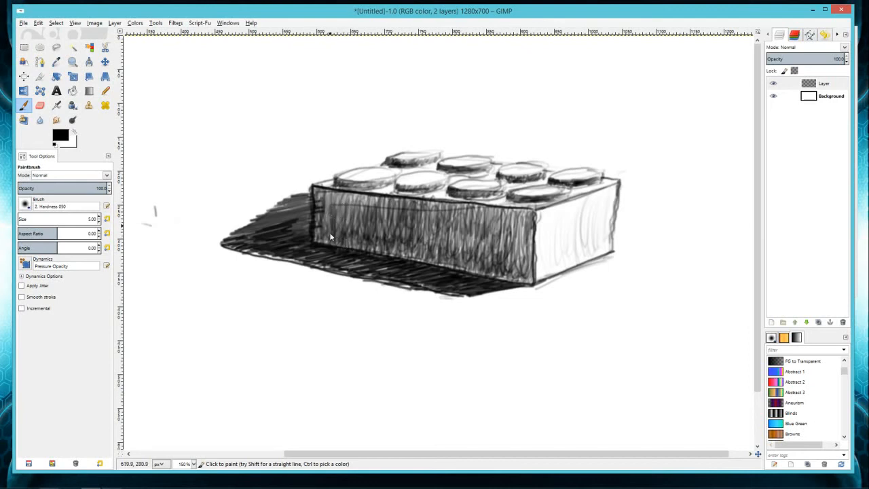
pyautogui.moveTo(318, 224); pyautogui.dragTo(322, 216)
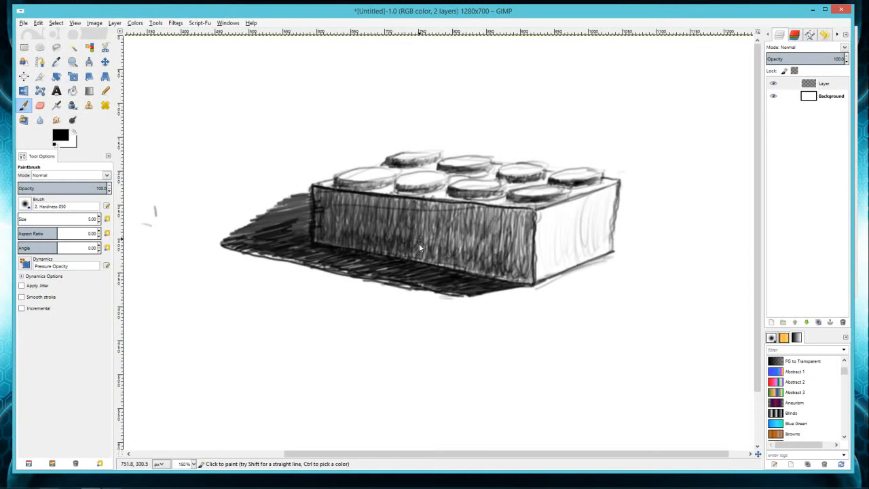
# - Darken the front face from its middle to the near vertical corner with another layer of heavier vertical strokes
pyautogui.moveTo(446, 244)
pyautogui.mouseDown()
pyautogui.moveTo(454, 268)
pyautogui.moveTo(465, 244)
pyautogui.moveTo(458, 246)
pyautogui.moveTo(421, 221)
pyautogui.mouseUp()
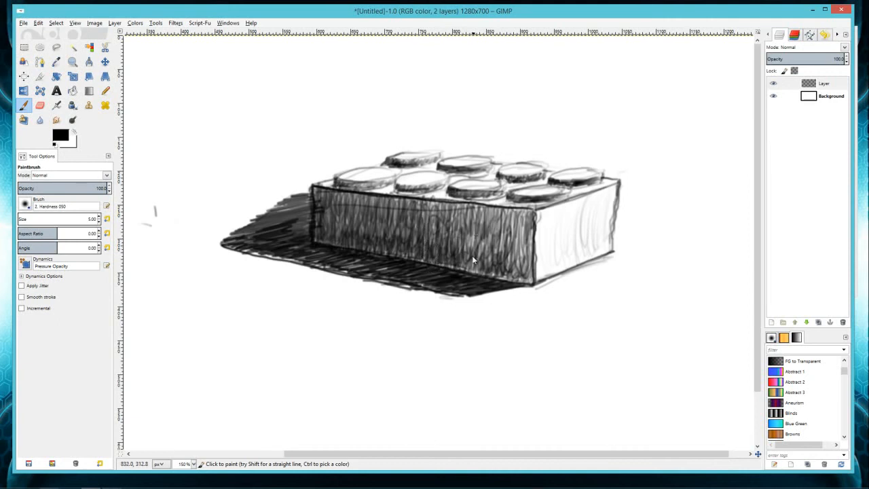
pyautogui.moveTo(496, 226); pyautogui.dragTo(487, 258)
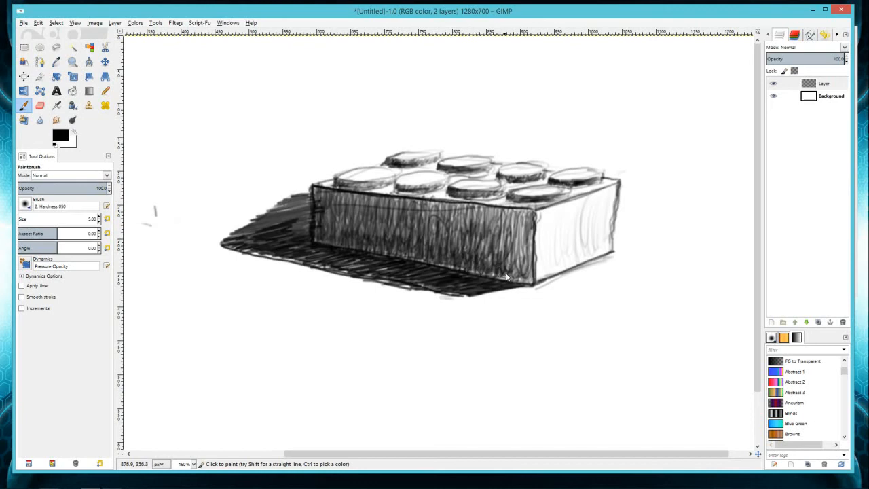
pyautogui.moveTo(513, 272)
pyautogui.mouseDown()
pyautogui.moveTo(531, 261)
pyautogui.moveTo(521, 271)
pyautogui.moveTo(523, 237)
pyautogui.moveTo(530, 283)
pyautogui.moveTo(532, 253)
pyautogui.moveTo(516, 219)
pyautogui.moveTo(512, 258)
pyautogui.moveTo(508, 227)
pyautogui.mouseUp()
pyautogui.moveTo(523, 243); pyautogui.dragTo(487, 218)
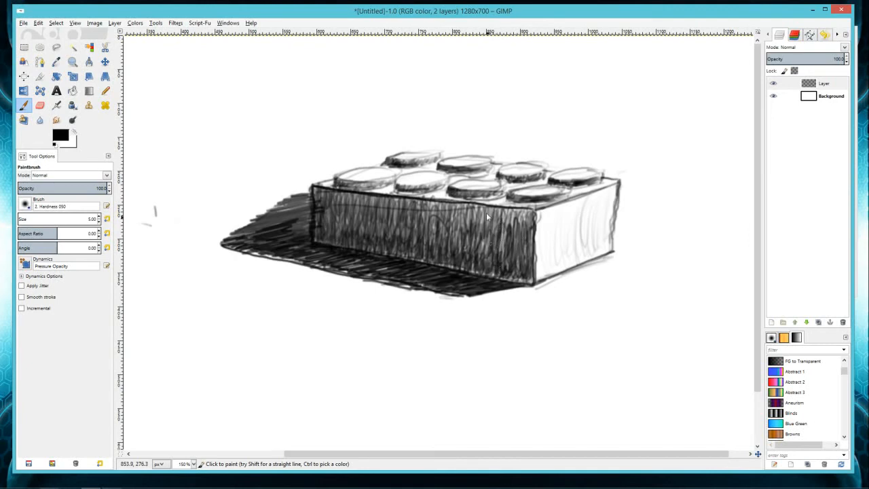